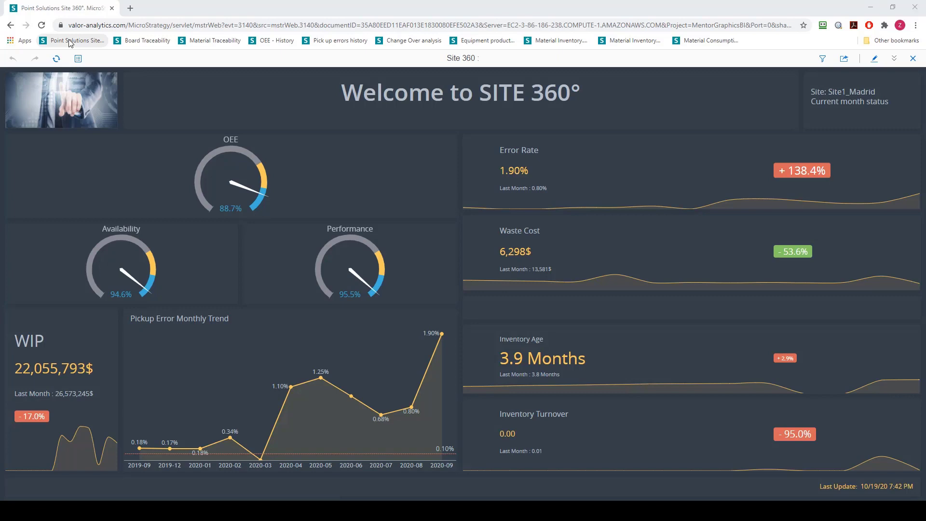
- Bring up the Board Traceability report, followed by the Material Traceability report
{"action": "left_click", "coordinate": [137, 42]}
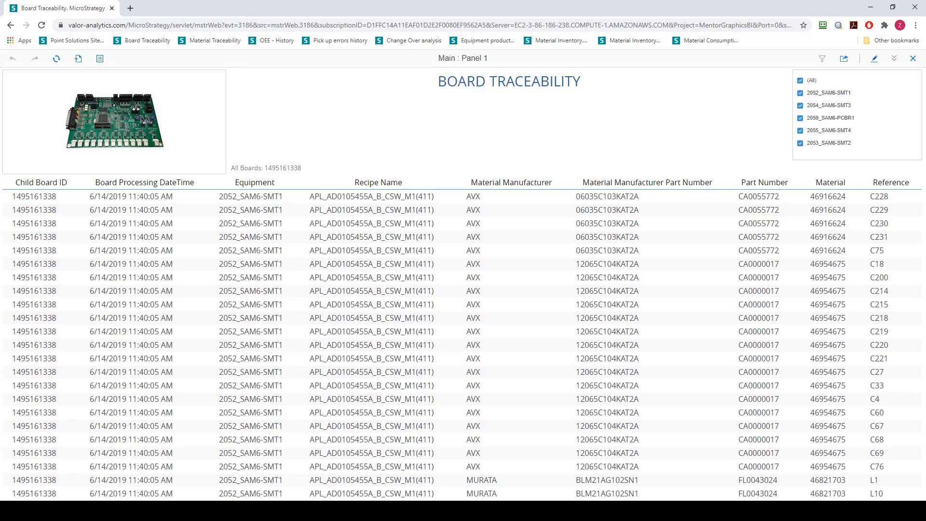
{"action": "left_click", "coordinate": [207, 43]}
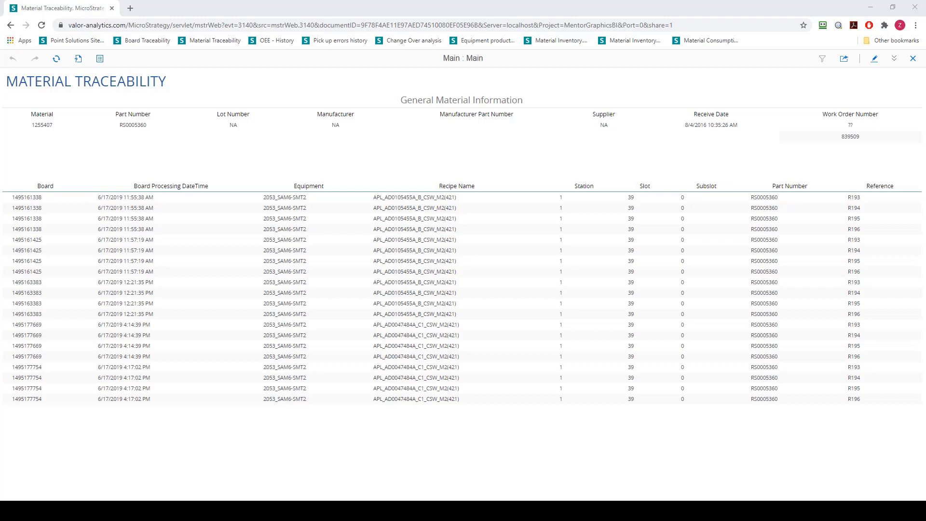
- Open the OEE - History report and view the site status over 12 months, 30 days and 7 days
{"action": "left_click", "coordinate": [281, 43]}
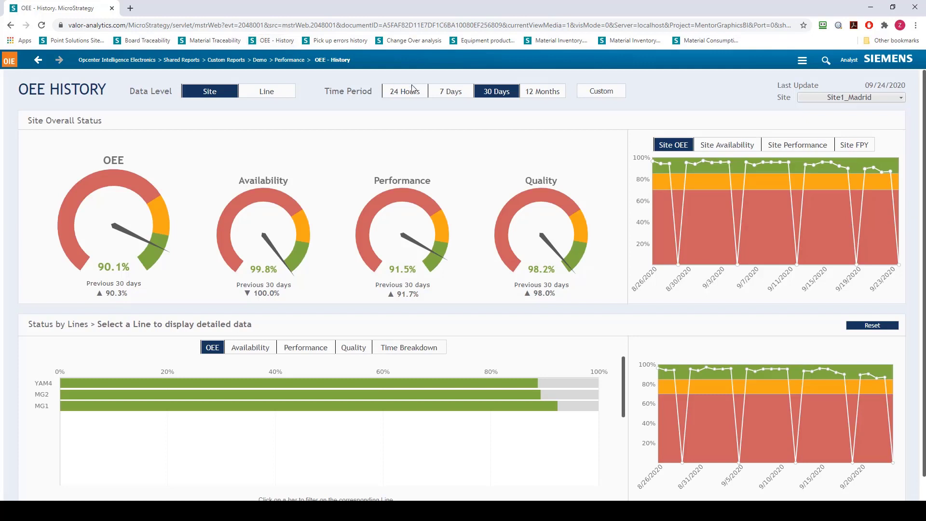
{"action": "left_click", "coordinate": [544, 93]}
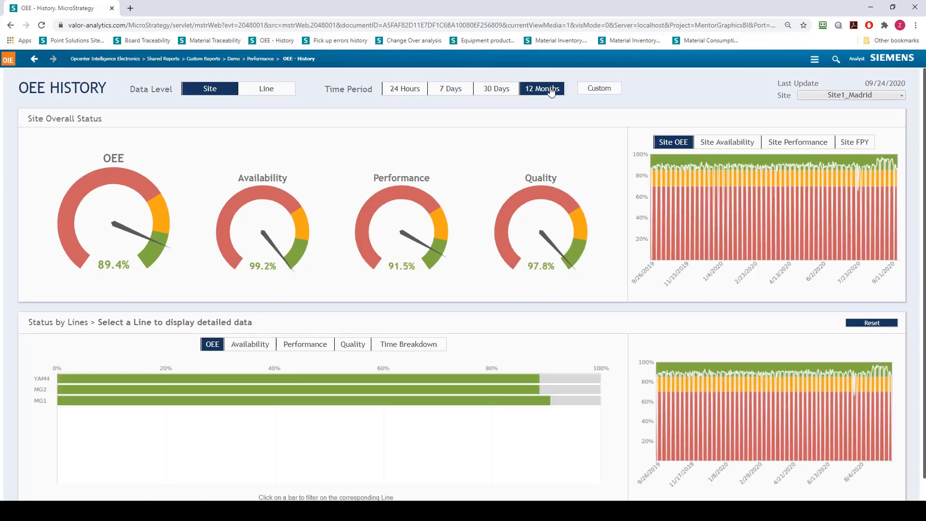
{"action": "left_click", "coordinate": [503, 92]}
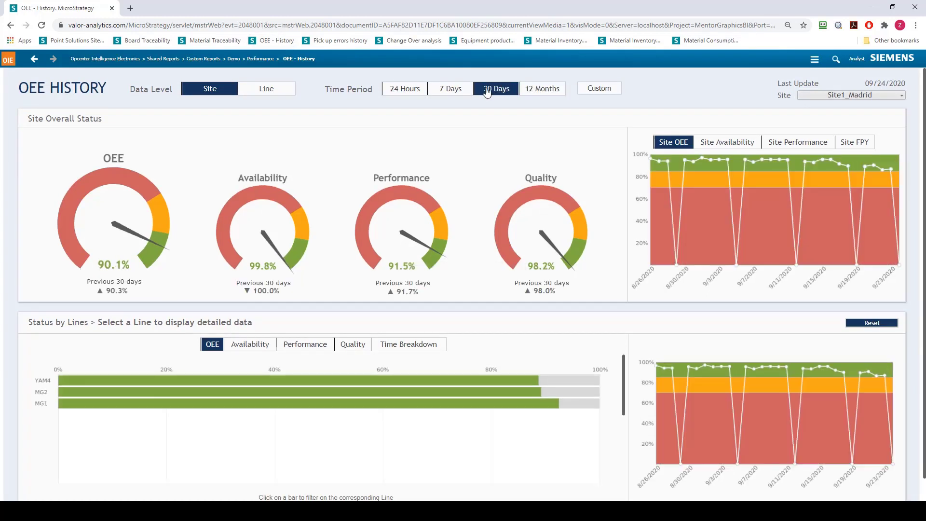
{"action": "left_click", "coordinate": [453, 91]}
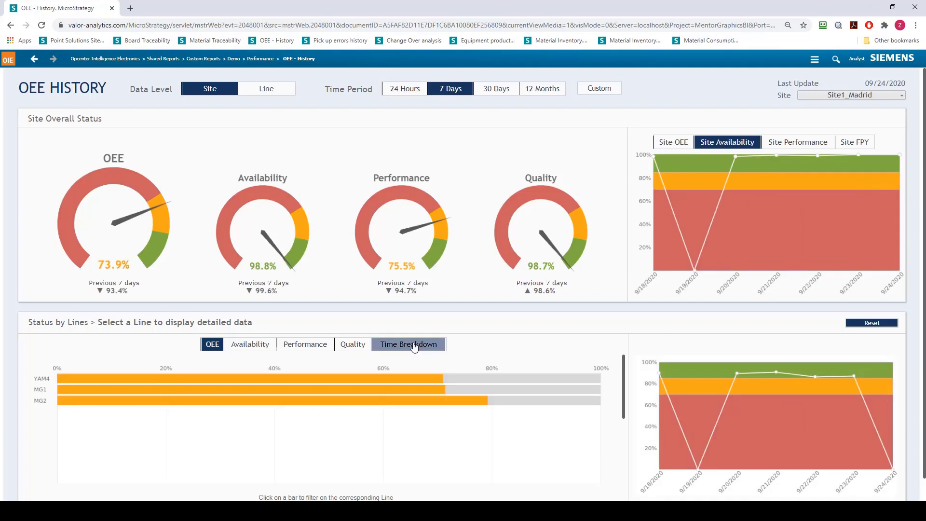
- View the Status by Lines chart by Time Breakdown, Quality, Performance and Availability, and return it to OEE
{"action": "left_click", "coordinate": [390, 346]}
{"action": "left_click", "coordinate": [352, 344]}
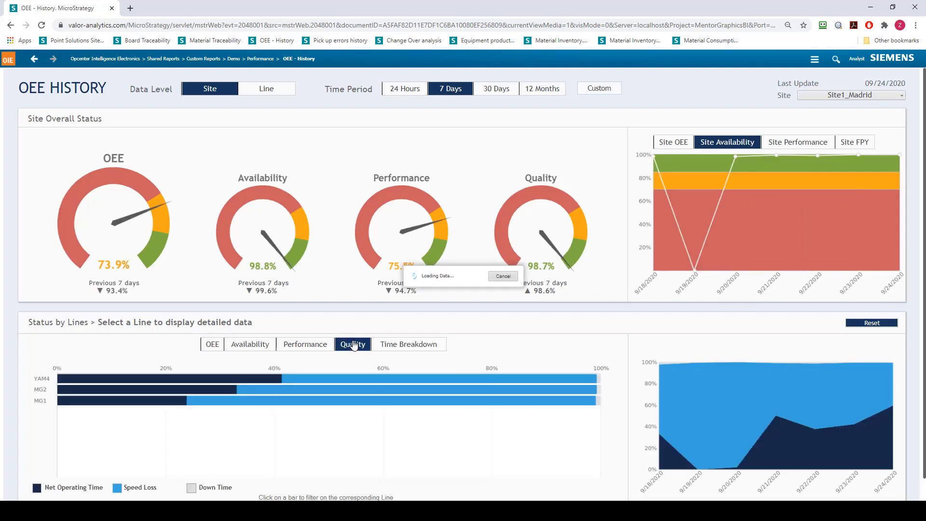
{"action": "left_click", "coordinate": [311, 345]}
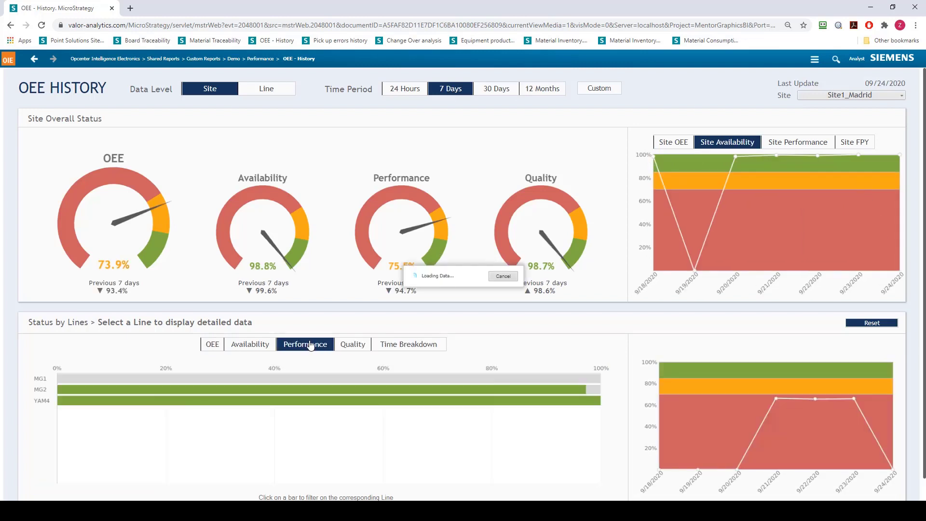
{"action": "left_click", "coordinate": [252, 345]}
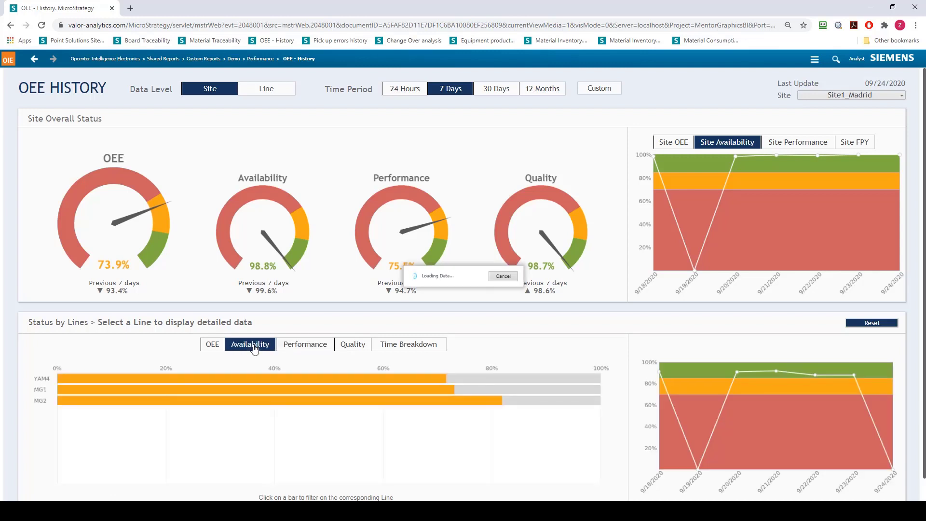
{"action": "left_click", "coordinate": [218, 345]}
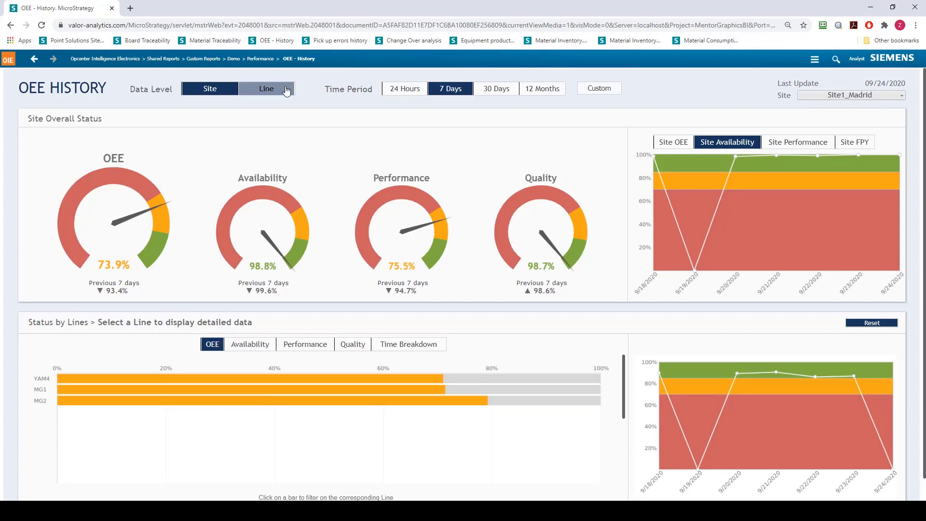
- Switch the data level to Line and open the linked utilization report for equipment 1066_YAM4-SMT1
{"action": "left_click", "coordinate": [286, 90]}
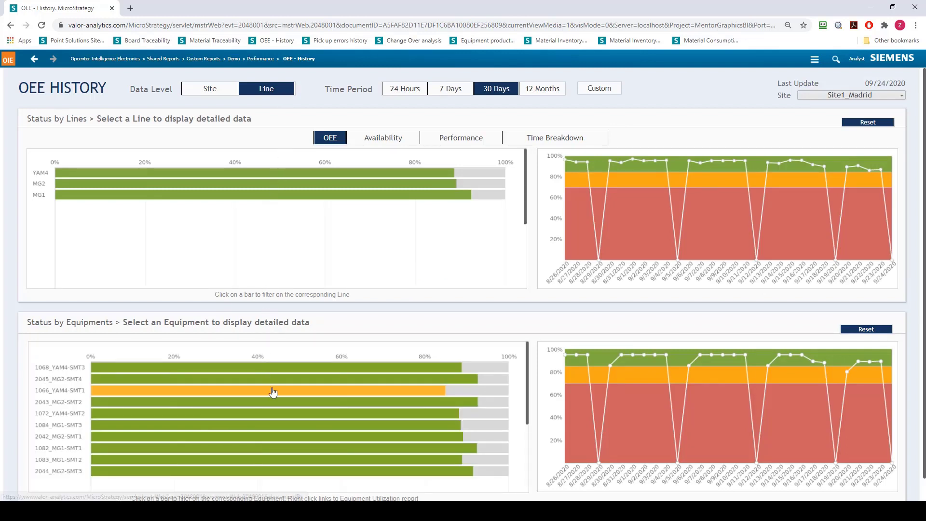
{"action": "right_click", "coordinate": [273, 392]}
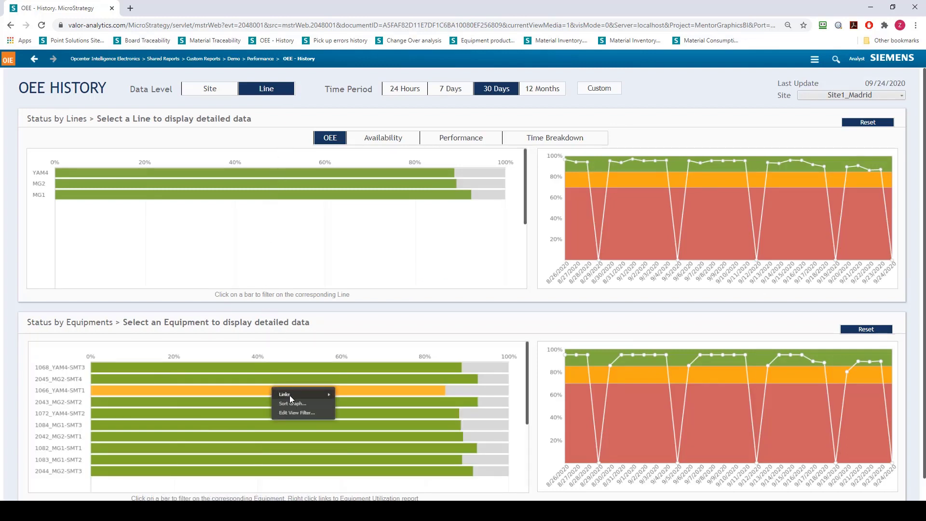
{"action": "left_click", "coordinate": [347, 397]}
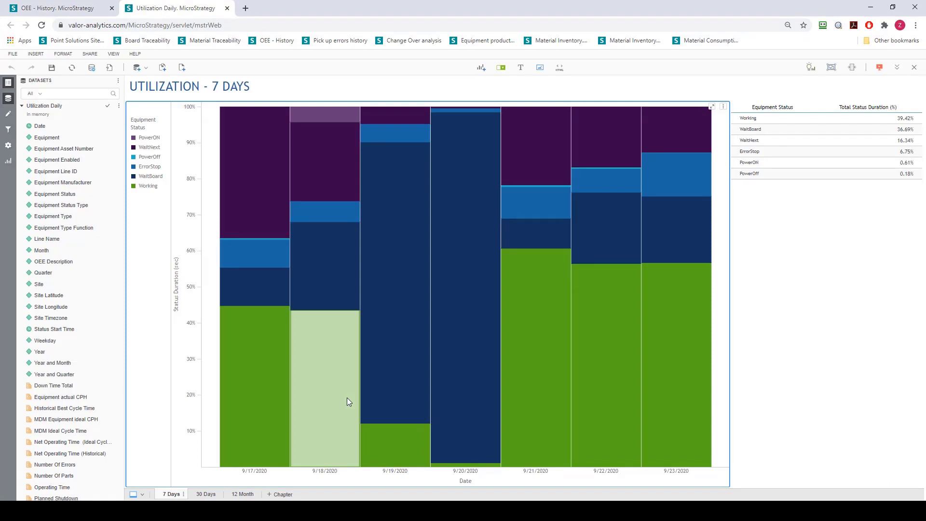
{"action": "mouse_move", "coordinate": [377, 401]}
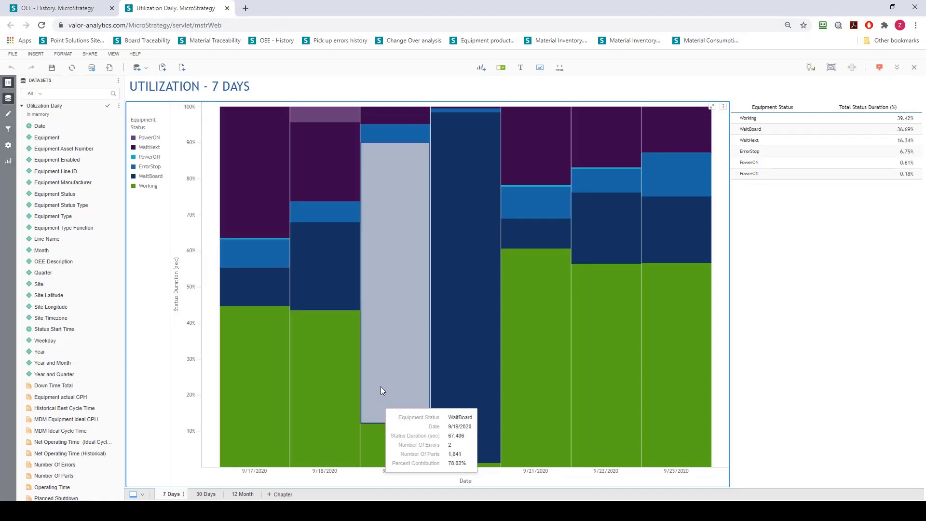
- Close the utilization report and open the Pick up errors history report, scaled to fit the page
{"action": "left_click", "coordinate": [226, 8]}
{"action": "left_click", "coordinate": [328, 40]}
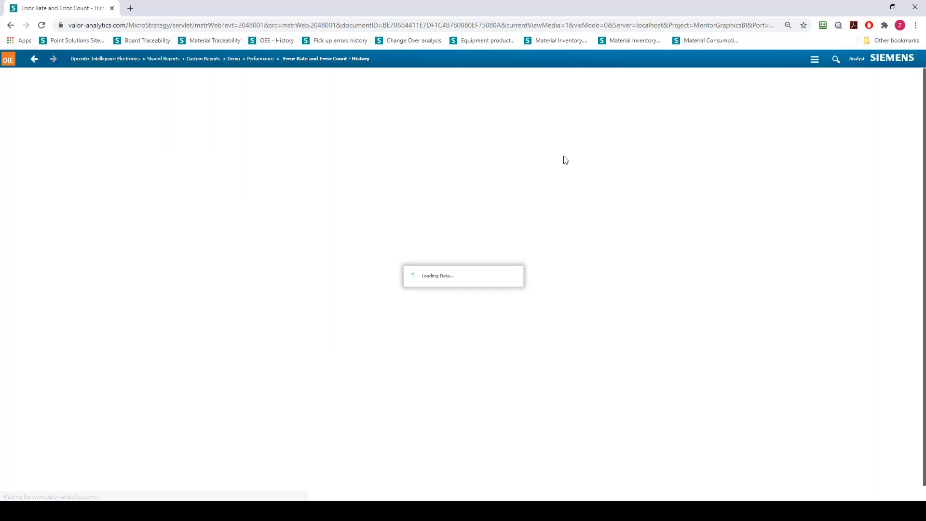
{"action": "mouse_move", "coordinate": [564, 156]}
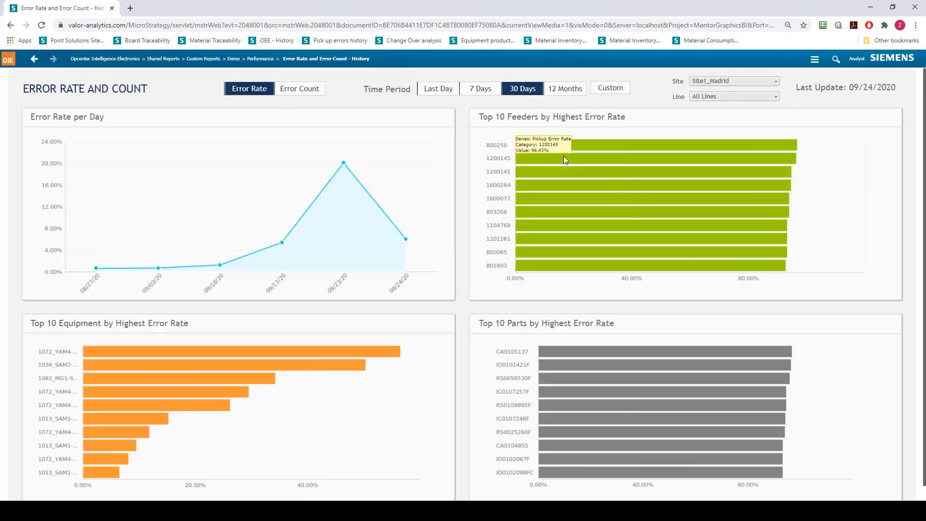
{"action": "key", "text": "ctrl+minus"}
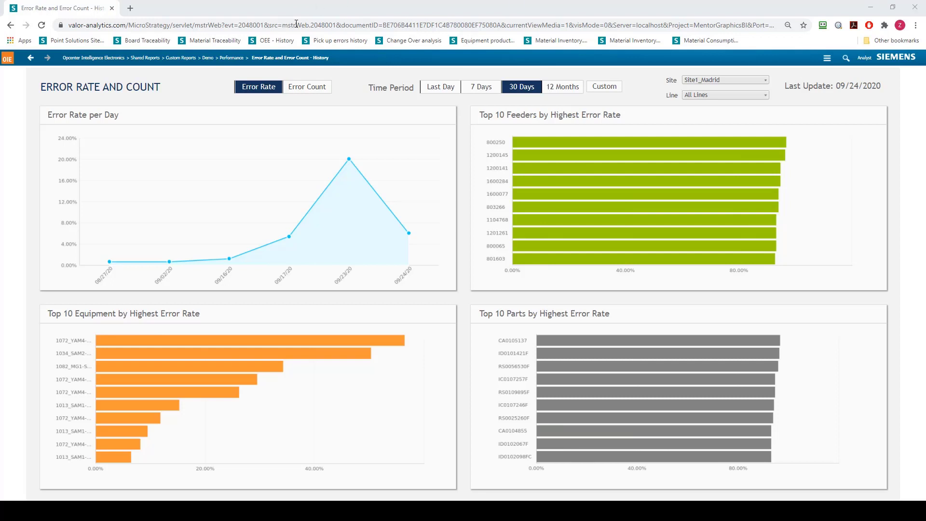
- Show the error count instead of the error rate and filter the report to line MG1
{"action": "left_click", "coordinate": [314, 87]}
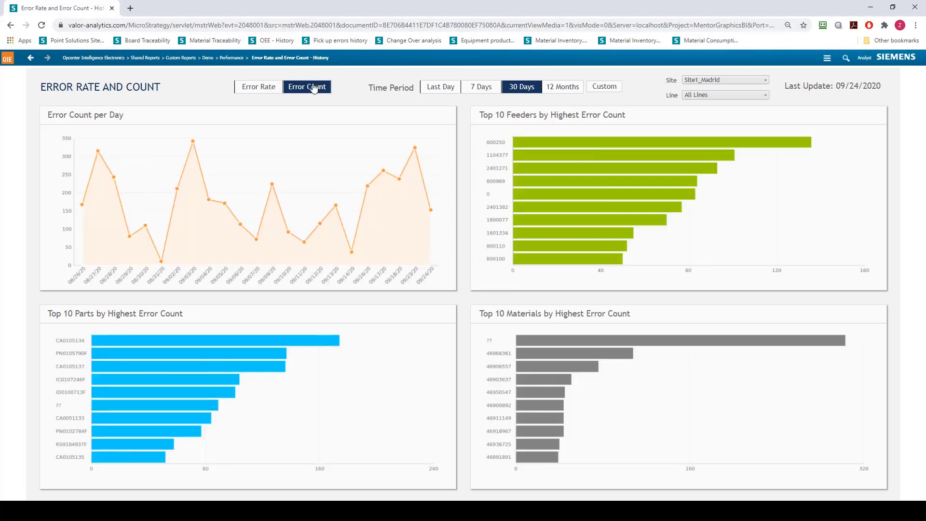
{"action": "left_click", "coordinate": [767, 82]}
{"action": "left_click", "coordinate": [767, 82]}
{"action": "left_click", "coordinate": [764, 95]}
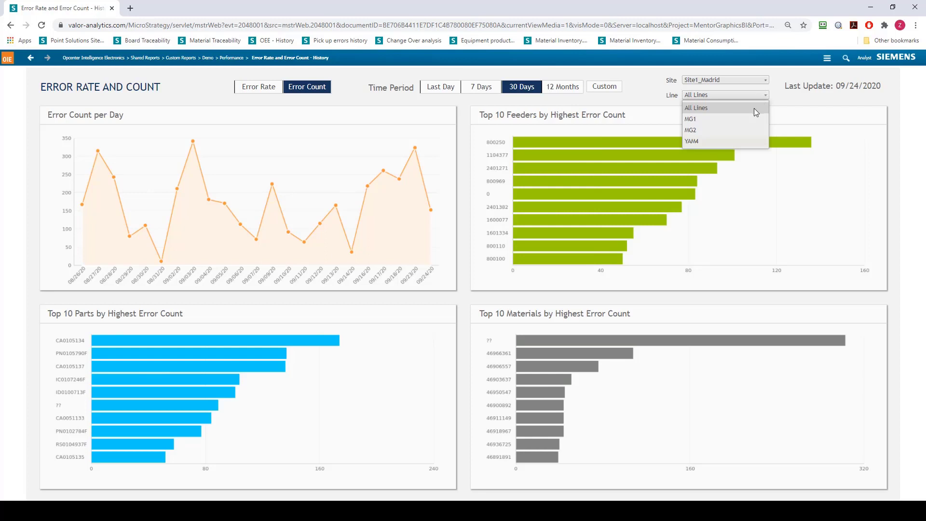
{"action": "left_click", "coordinate": [750, 120]}
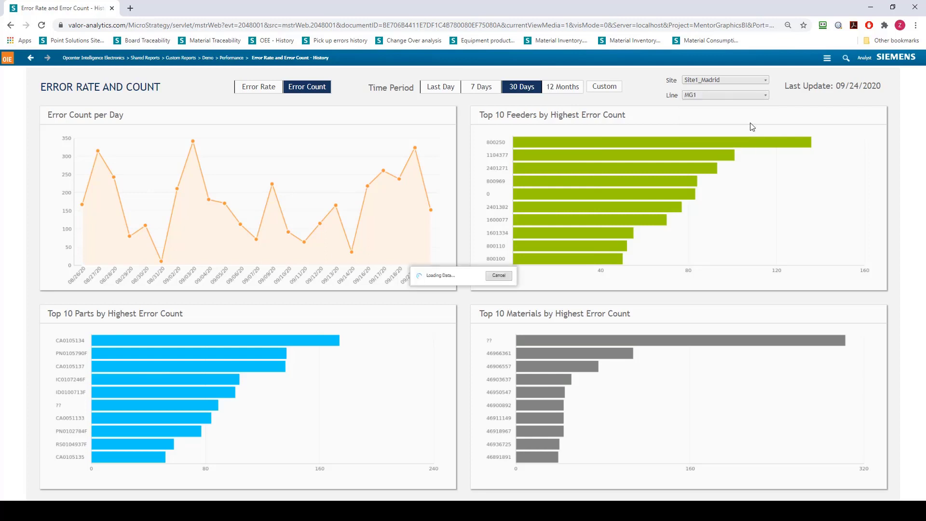
- View the MG1 error count over 12 months, 30 days and 7 days
{"action": "left_click", "coordinate": [553, 92]}
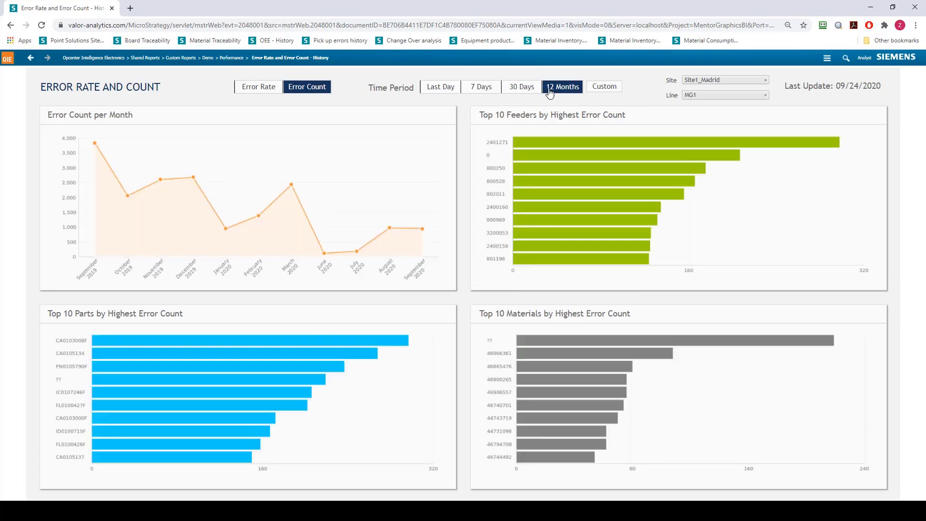
{"action": "left_click", "coordinate": [530, 93]}
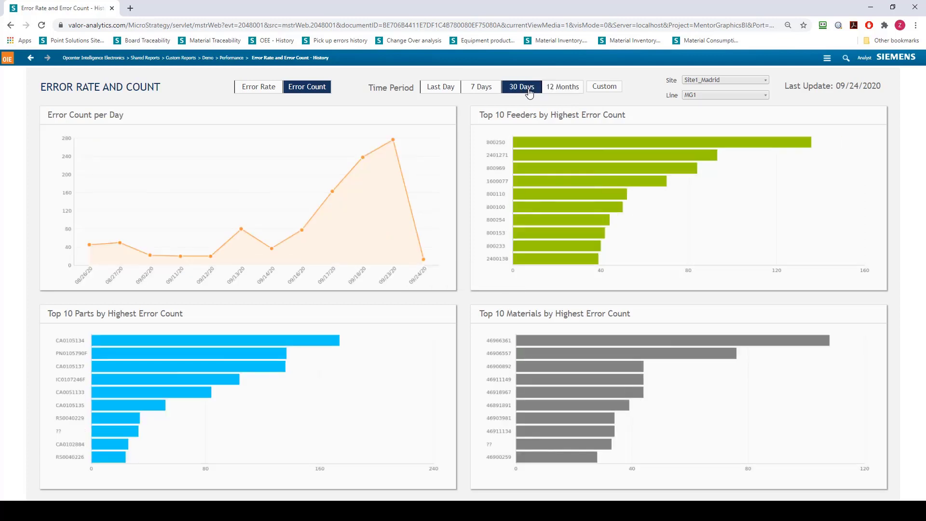
{"action": "left_click", "coordinate": [494, 91]}
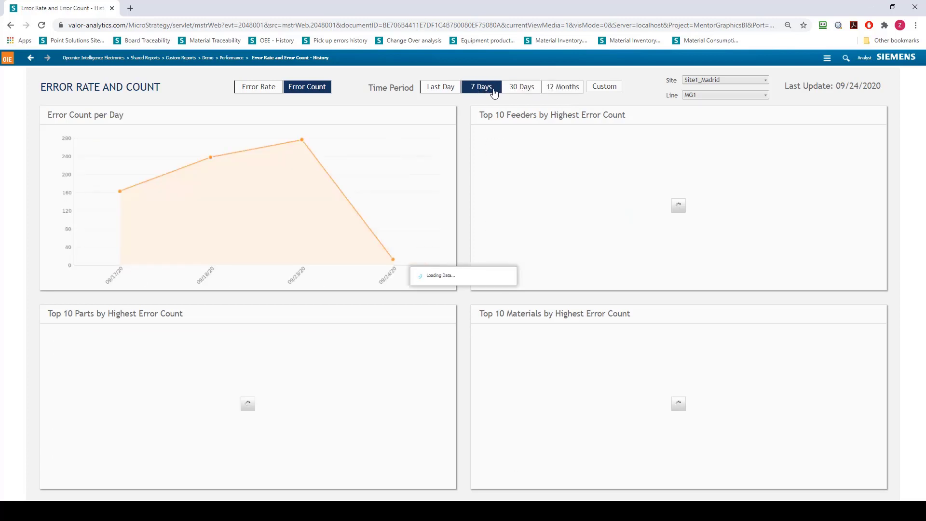
- Open the Change over analysis report and filter it to line SAM5 and equipment 2033_Si_S20_1650
{"action": "left_click", "coordinate": [413, 40]}
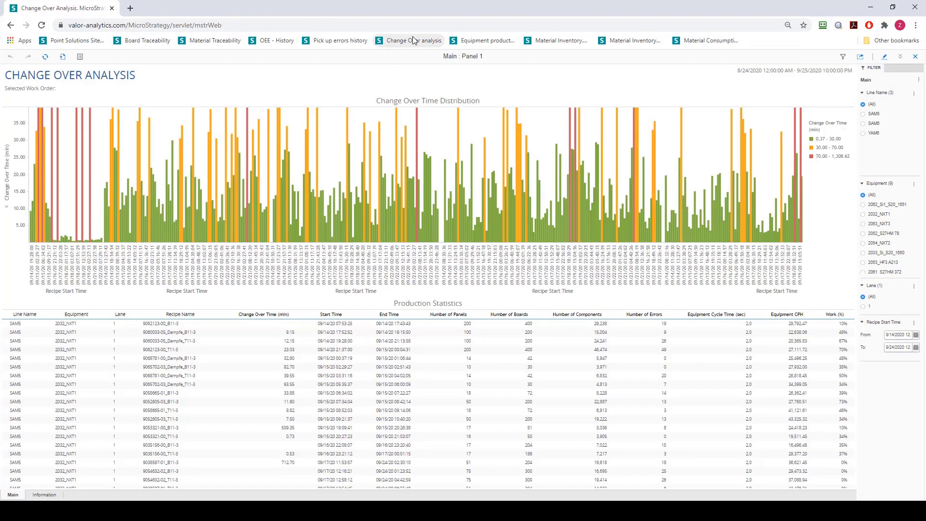
{"action": "mouse_move", "coordinate": [418, 126]}
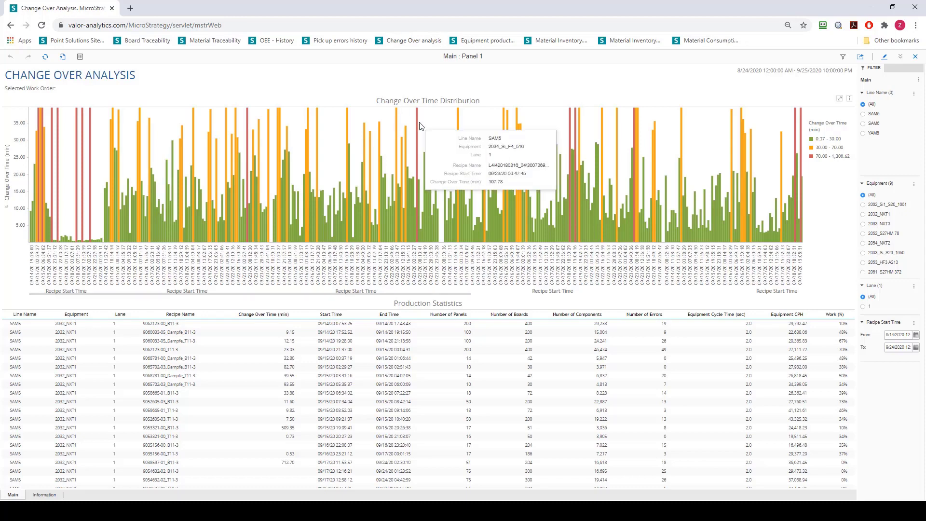
{"action": "mouse_move", "coordinate": [459, 127]}
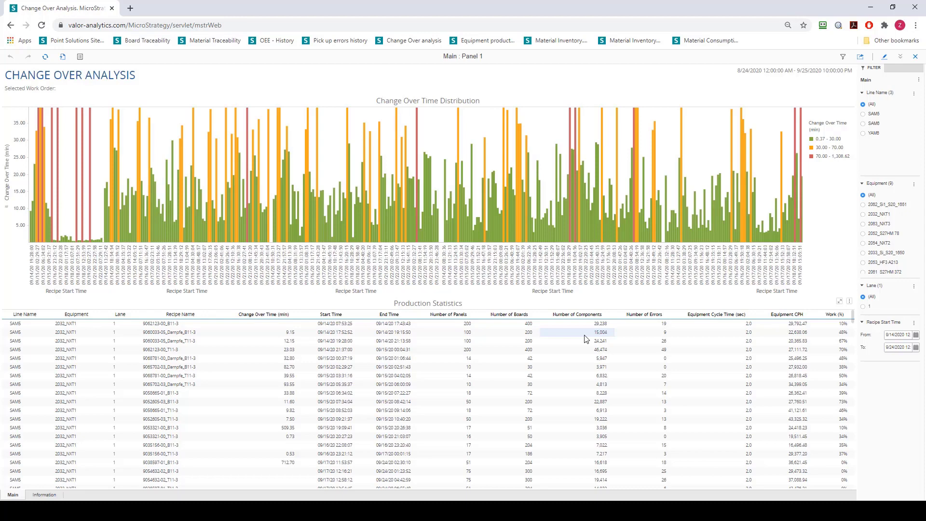
{"action": "left_click", "coordinate": [866, 116]}
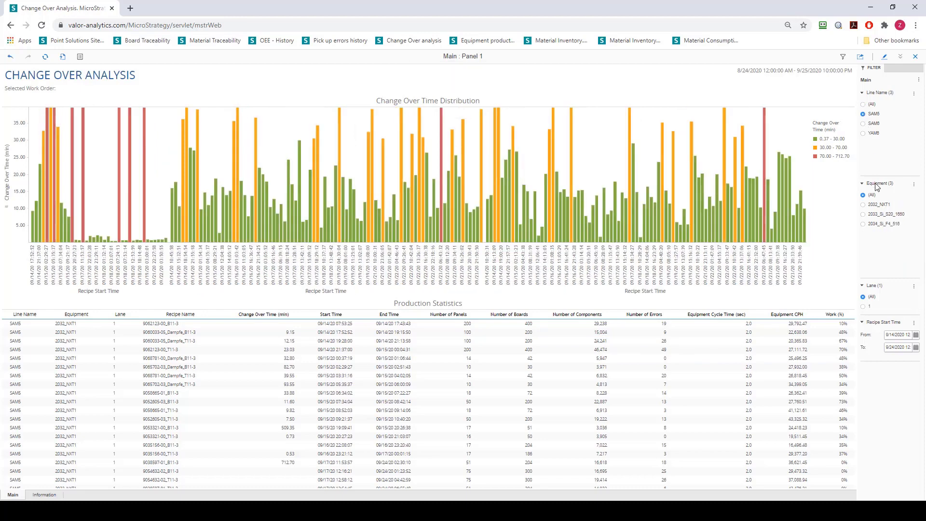
{"action": "left_click", "coordinate": [863, 216]}
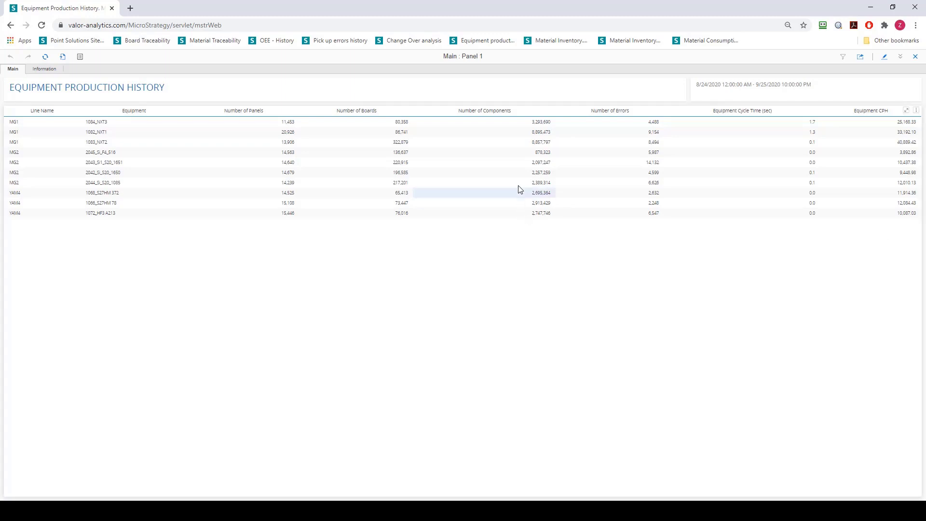
- Open the Material Inventory report and view the Top 20 PN and Inventory Location charts by cost, returning both to amount
{"action": "left_click", "coordinate": [567, 41]}
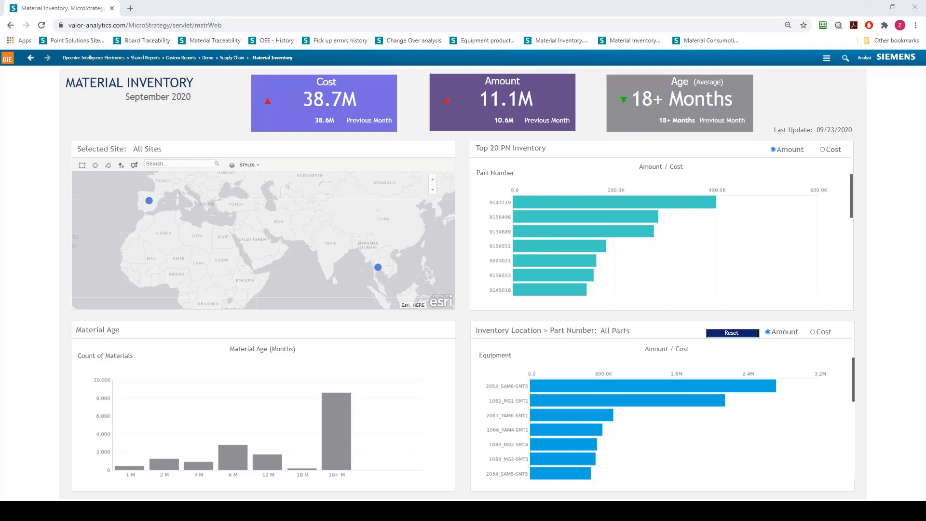
{"action": "left_click", "coordinate": [823, 151]}
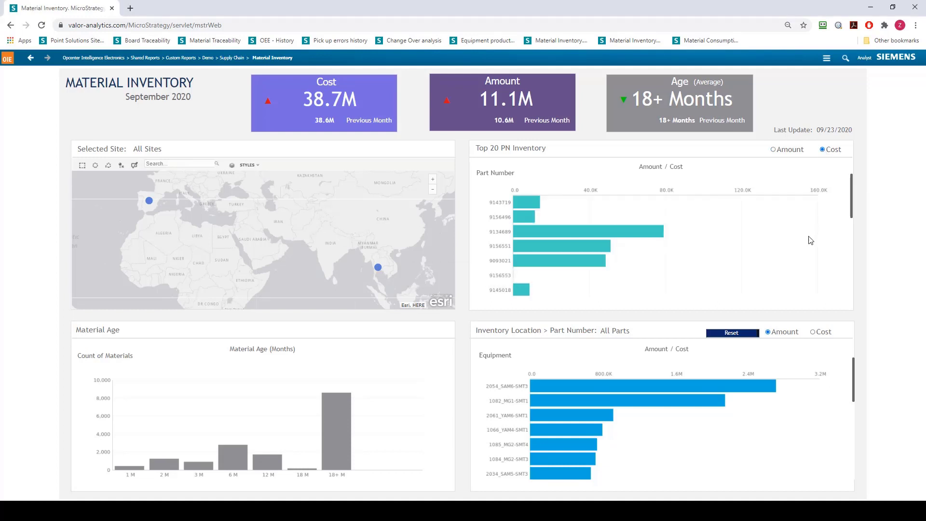
{"action": "left_click", "coordinate": [813, 333]}
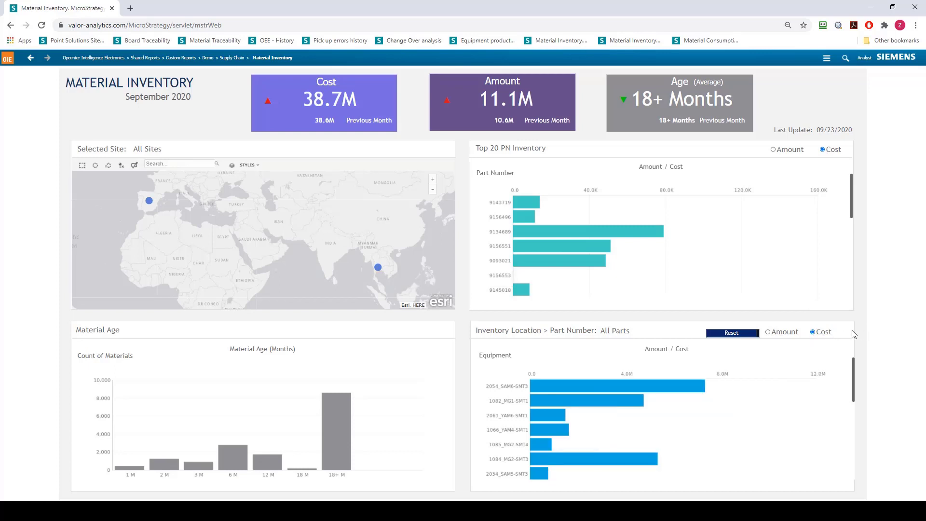
{"action": "left_click", "coordinate": [769, 333]}
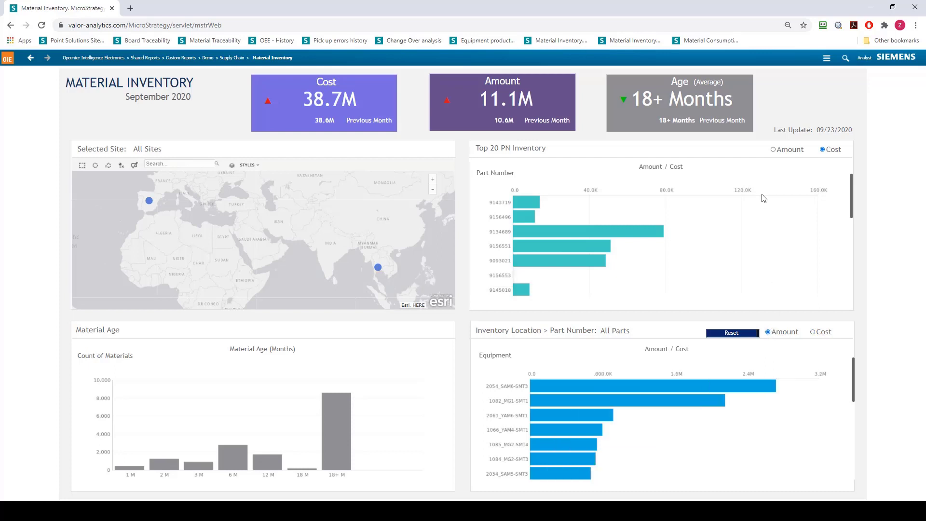
{"action": "left_click", "coordinate": [774, 151]}
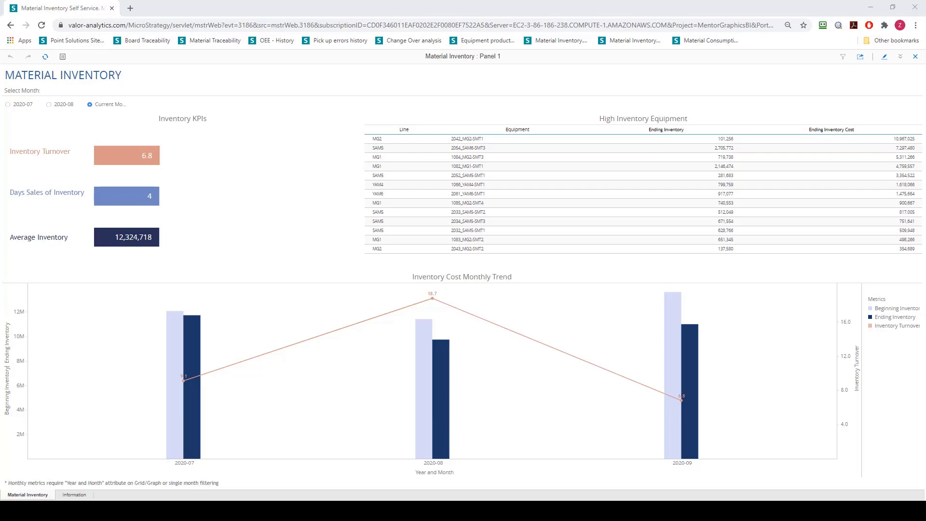
- Open the Material Consumption history report and inspect manufacturers NA and 608343 and the Top N ranking options
{"action": "left_click", "coordinate": [709, 40]}
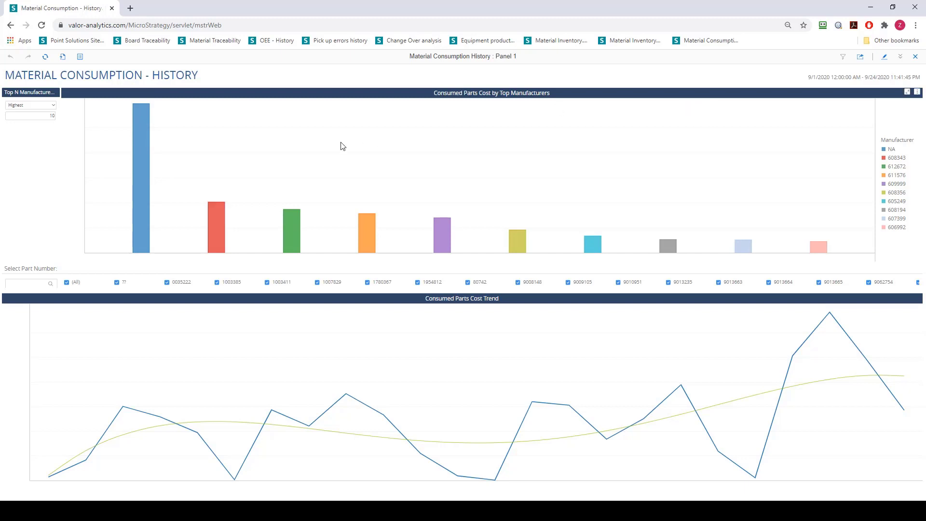
{"action": "left_click", "coordinate": [143, 200]}
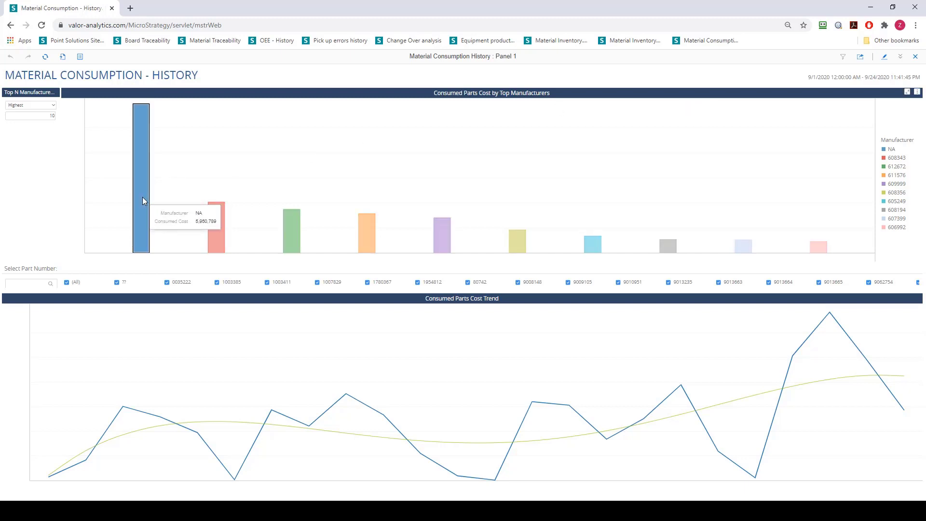
{"action": "mouse_move", "coordinate": [221, 225]}
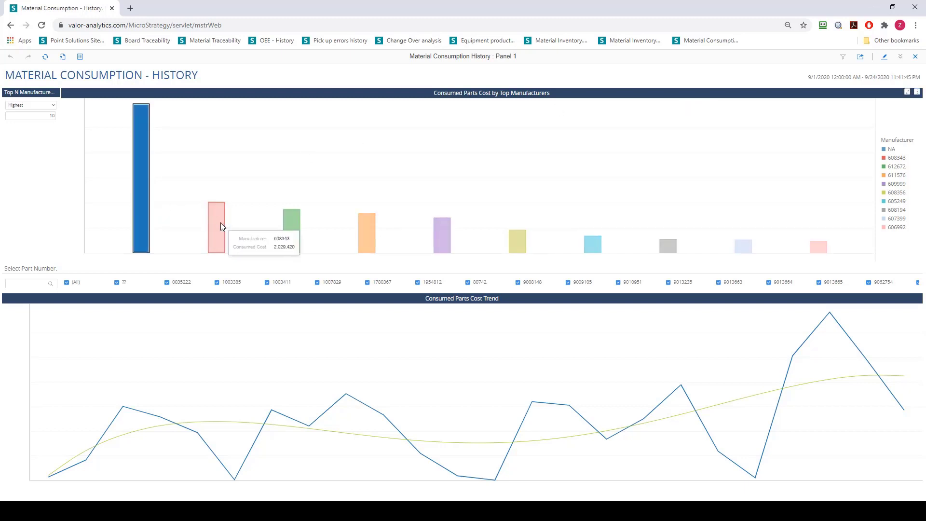
{"action": "left_click", "coordinate": [54, 105]}
{"action": "left_click", "coordinate": [54, 106]}
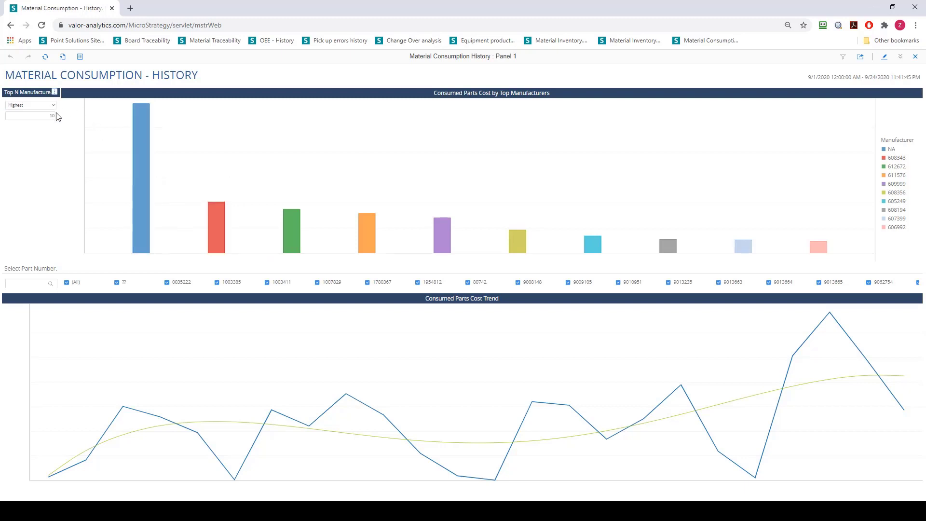